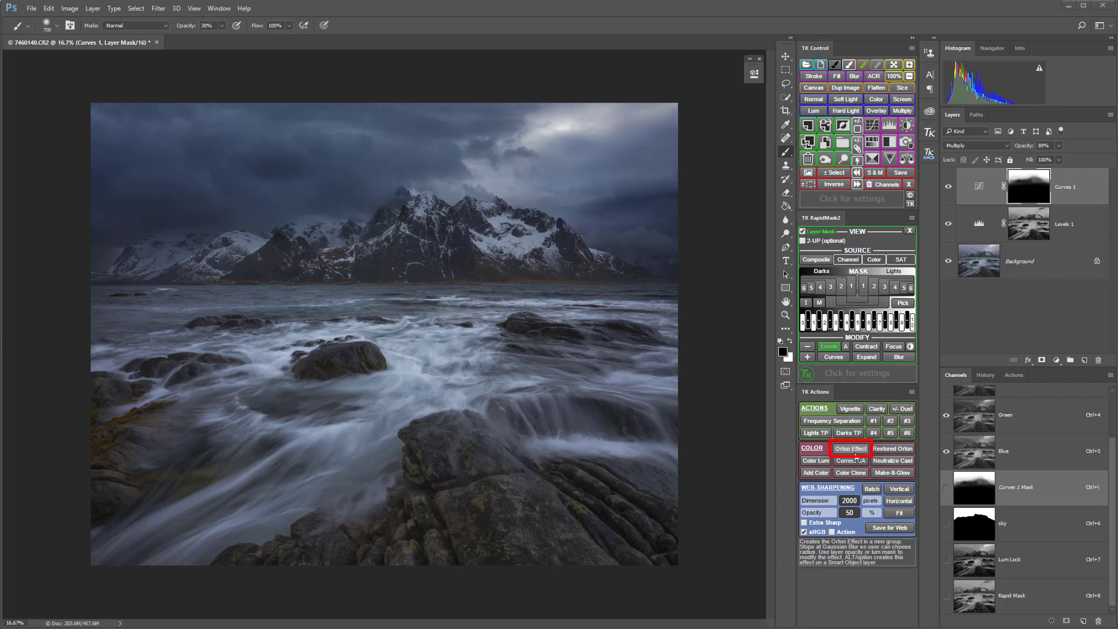
Run the TK Orton Effect action, blurring the Orton Dark Image layer at a 15-pixel Gaussian radius
left_click(851, 452)
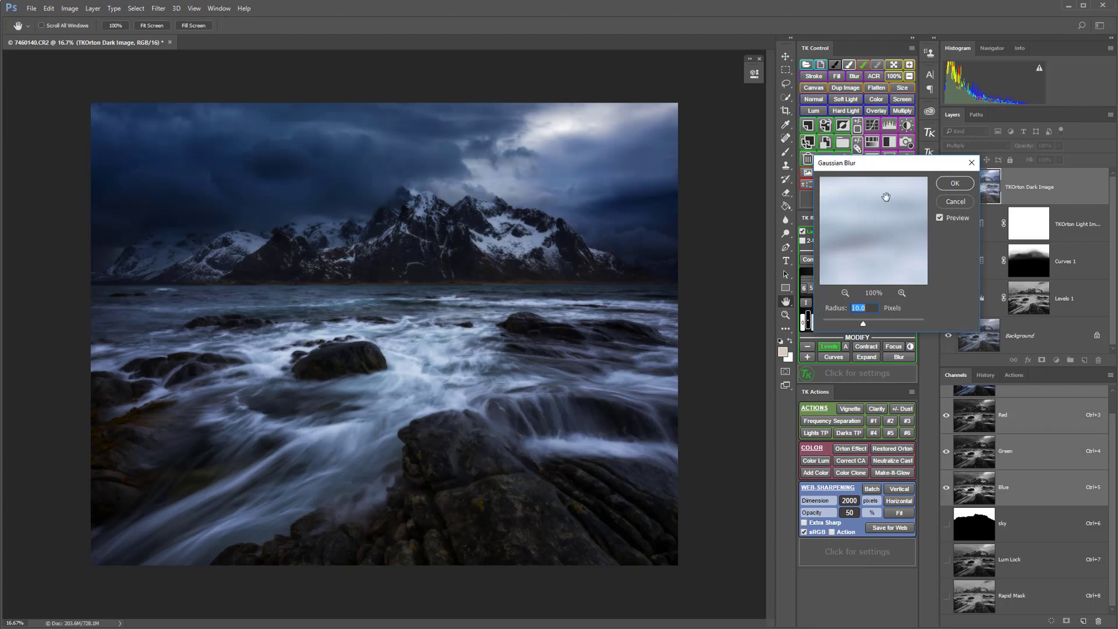
left_click_drag(895, 163, 807, 176)
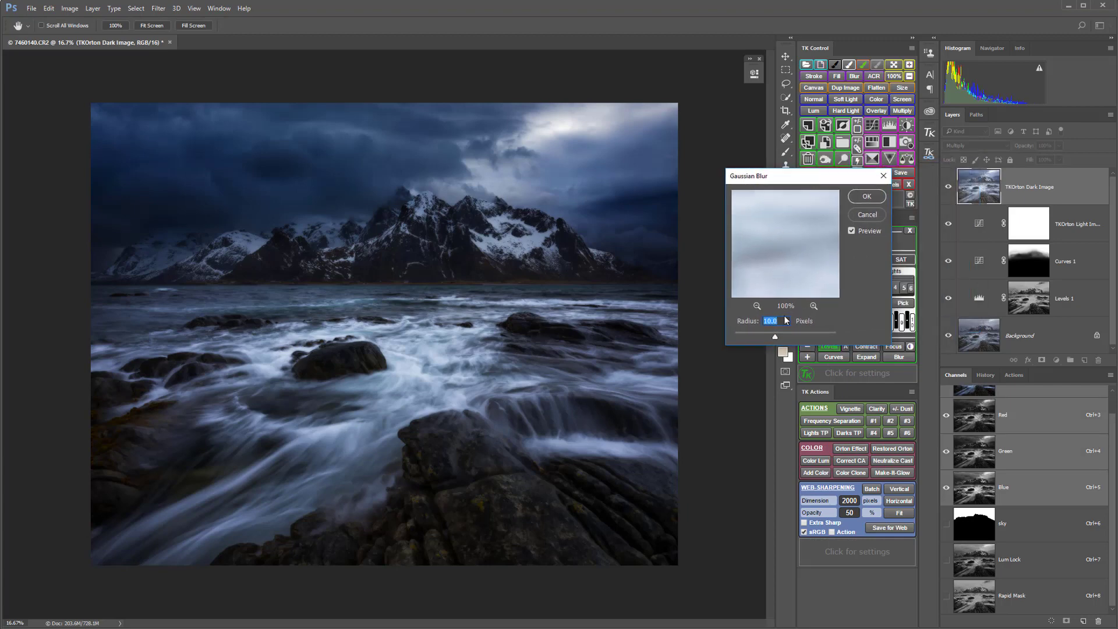
type("15")
left_click(882, 198)
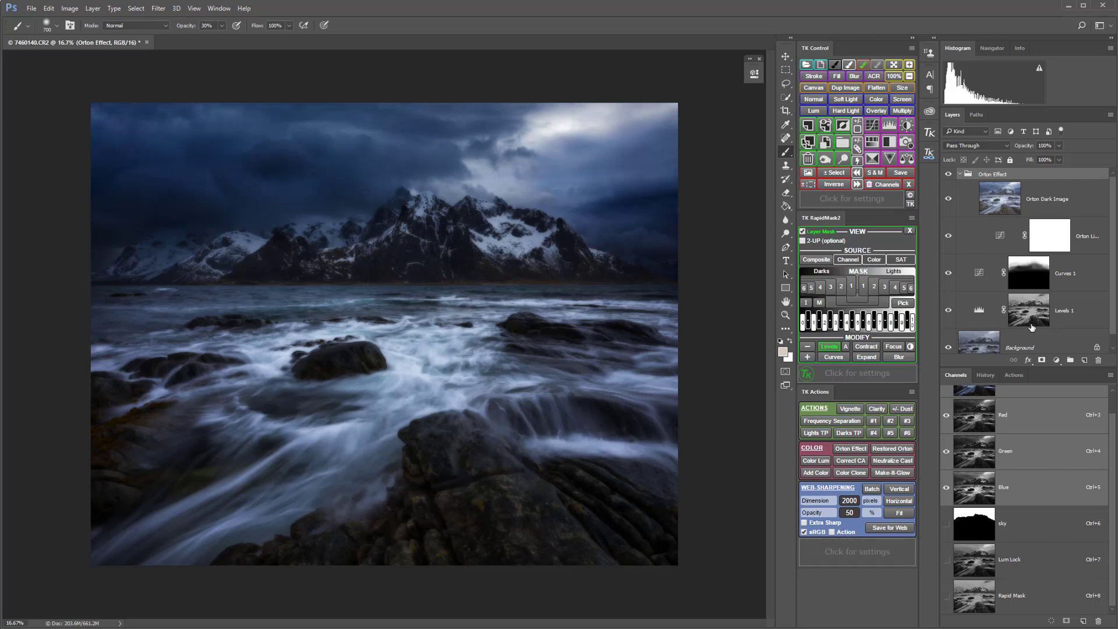
With the Orton Effect group hidden, add an all-white layer mask via RapidMask2 Composite, then show the group
left_click(948, 174)
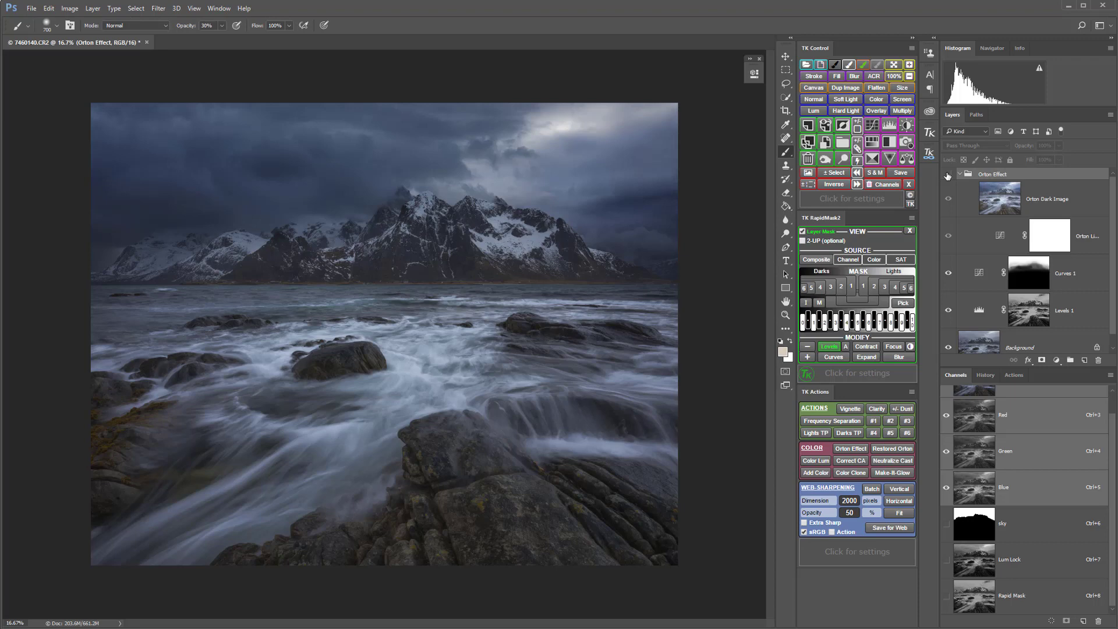
left_click(802, 232)
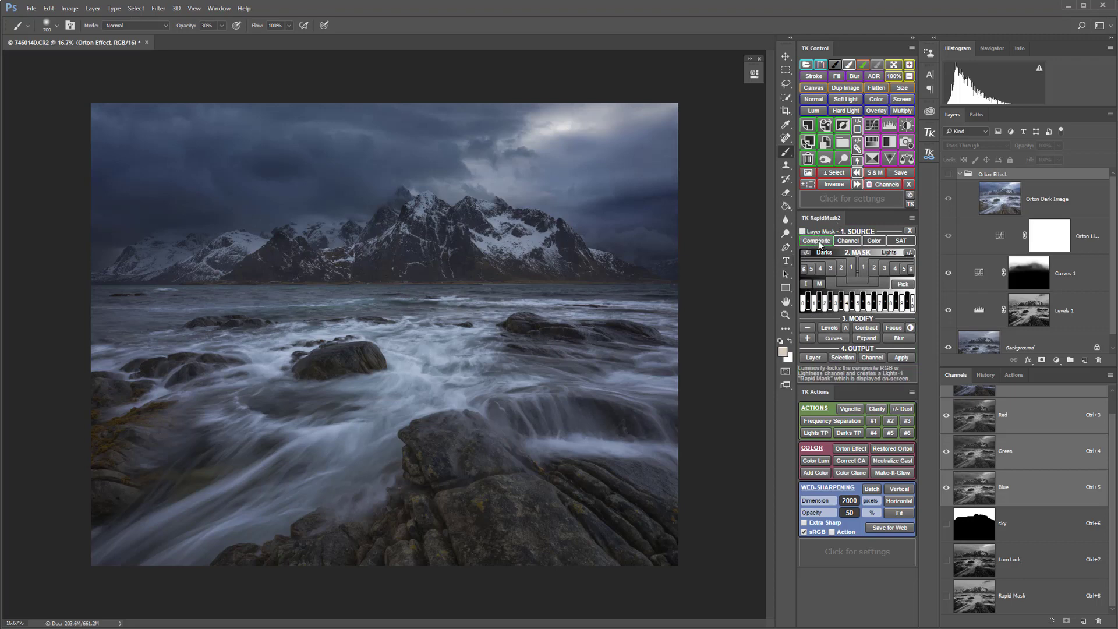
left_click(819, 241)
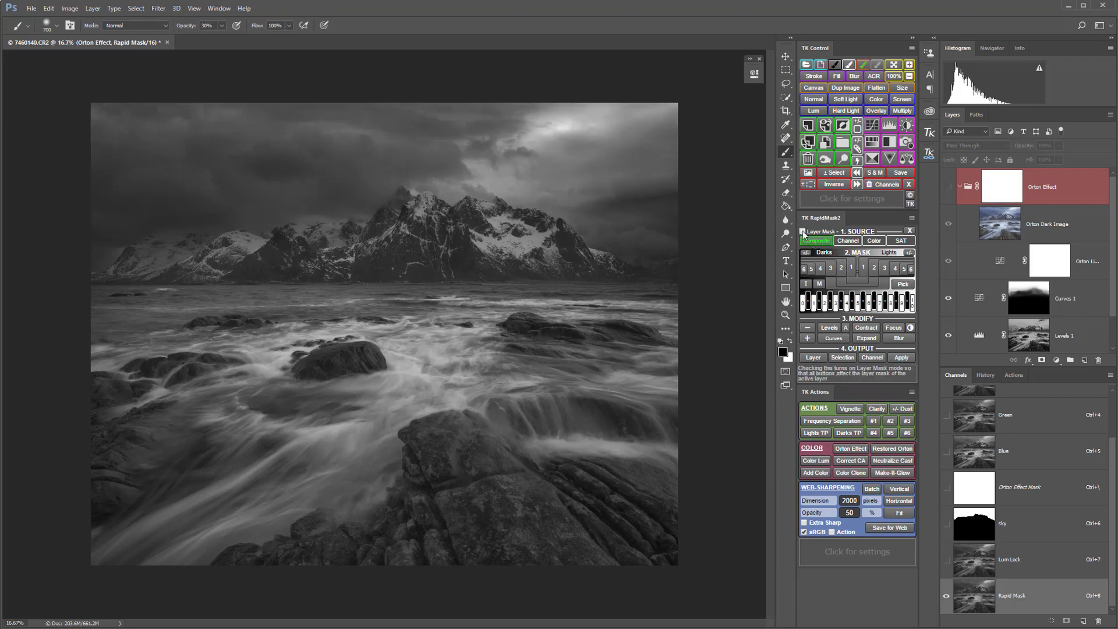
left_click(803, 231)
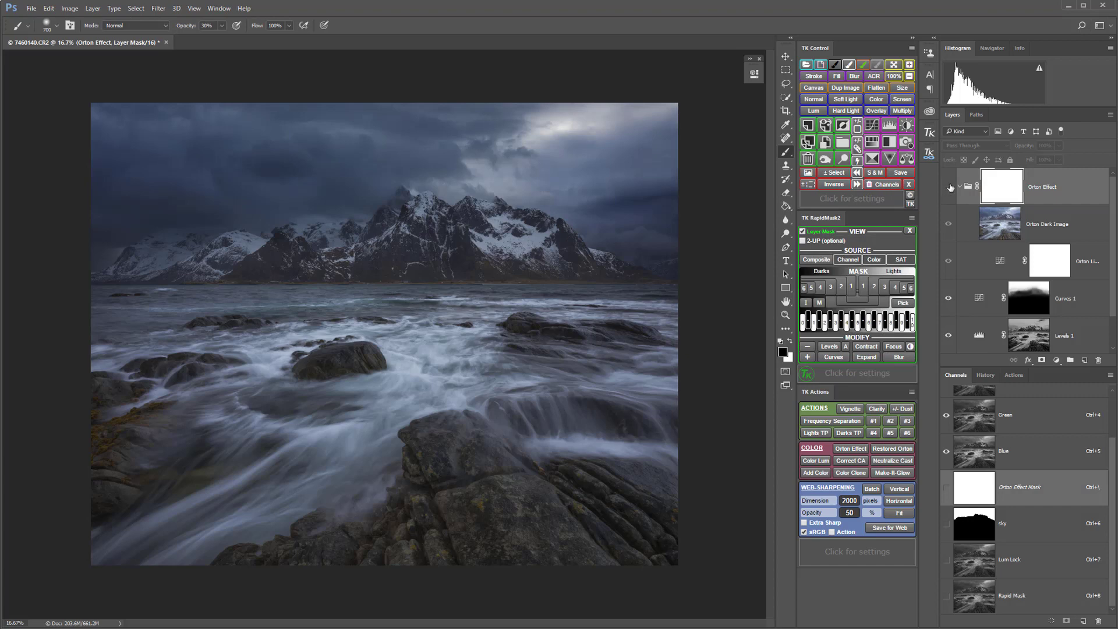
left_click(949, 186)
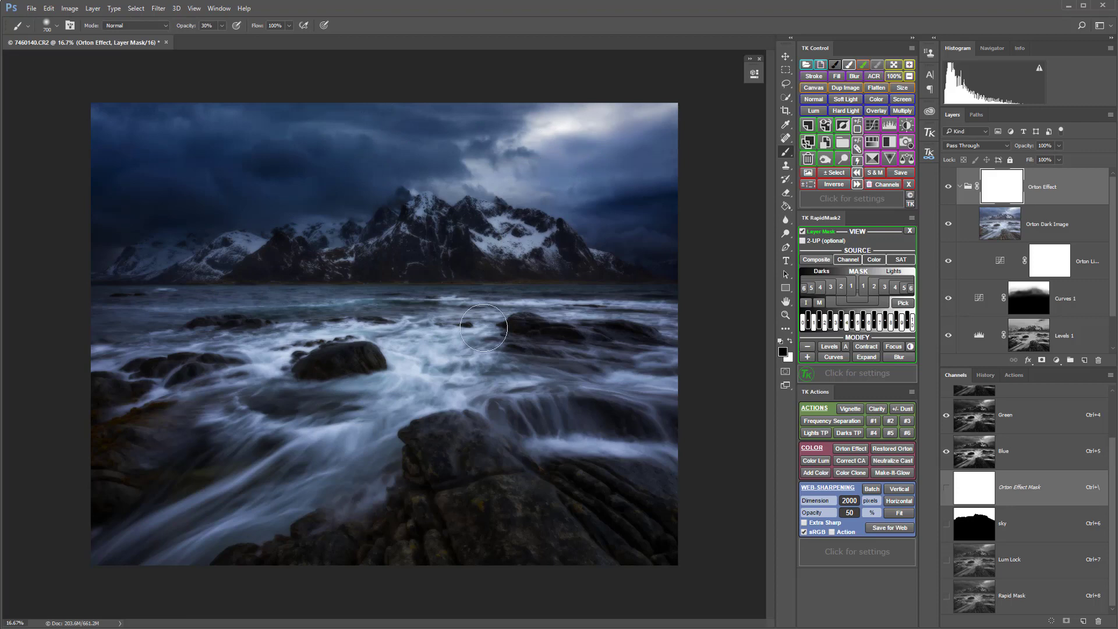
Mask the Orton Effect group to Midtones 1 and compare the image with and without glow
left_click(858, 301)
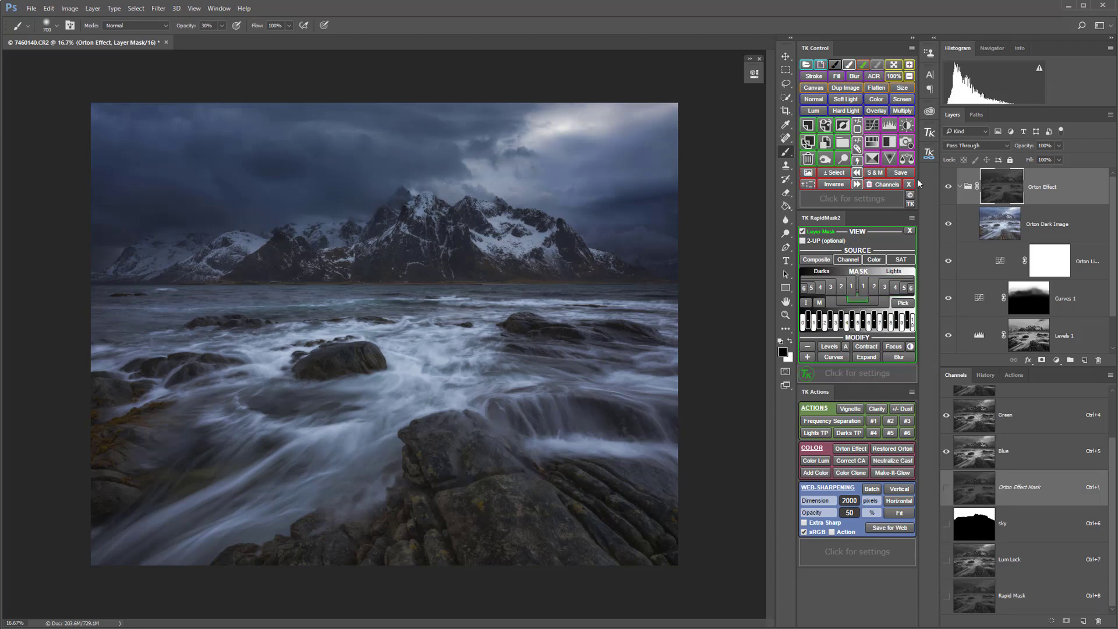
left_click(949, 187)
left_click(948, 187)
left_click(948, 187)
left_click(948, 186)
Expand the midtone mask slightly and compare the glow on and off again
left_click(875, 357)
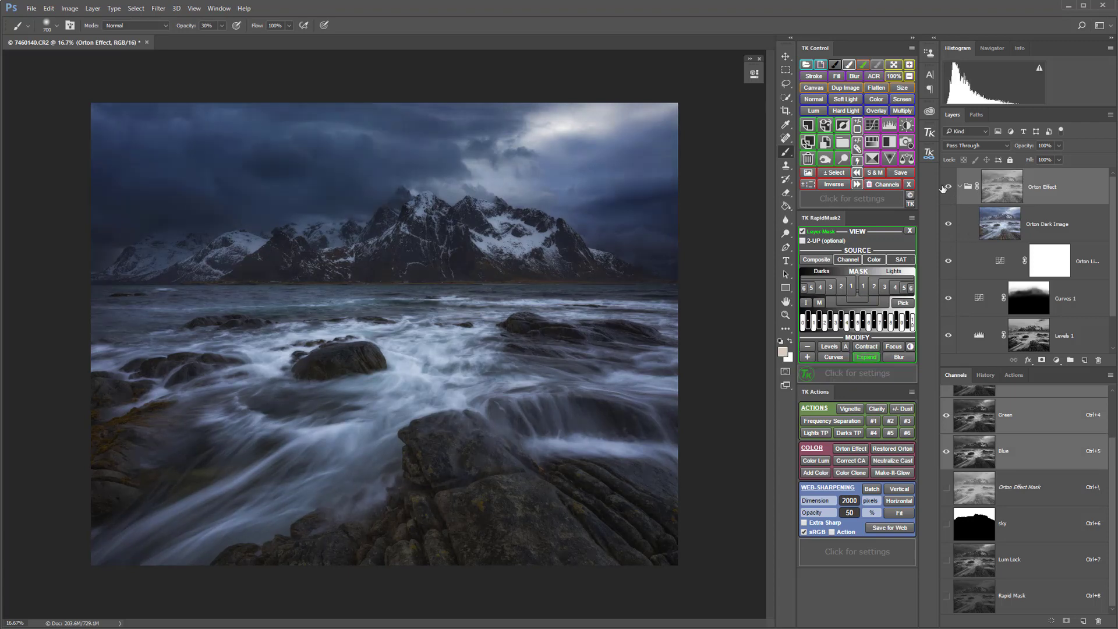
left_click(944, 189)
left_click(944, 190)
left_click(947, 187)
left_click(947, 186)
left_click(949, 186)
left_click(949, 186)
left_click(948, 186)
left_click(948, 186)
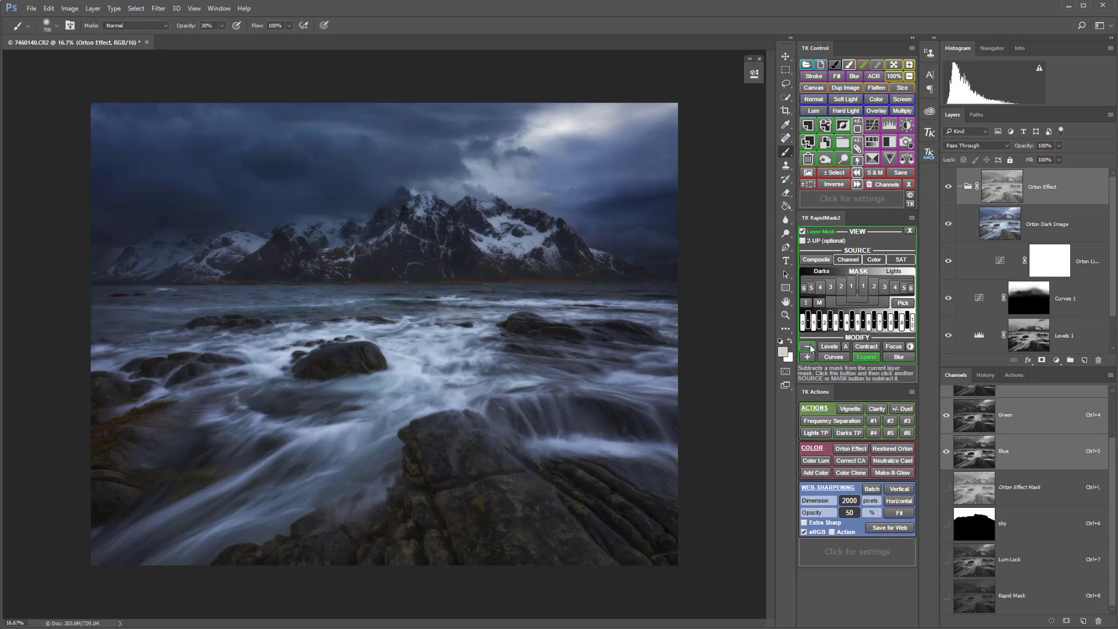
Subtract the Lights 2 tones from the Orton Effect mask and compare the glow on and off
left_click(808, 347)
left_click(873, 288)
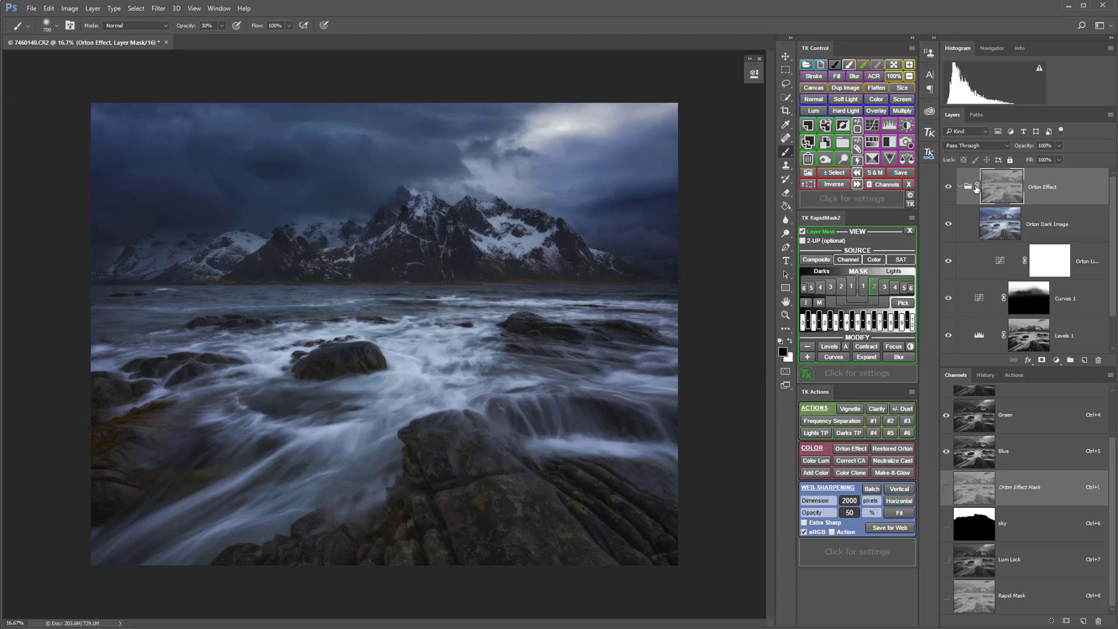
left_click(950, 187)
left_click(949, 187)
left_click(949, 187)
Subtract the Lights 1 tones from the mask as well and compare the result
left_click(808, 348)
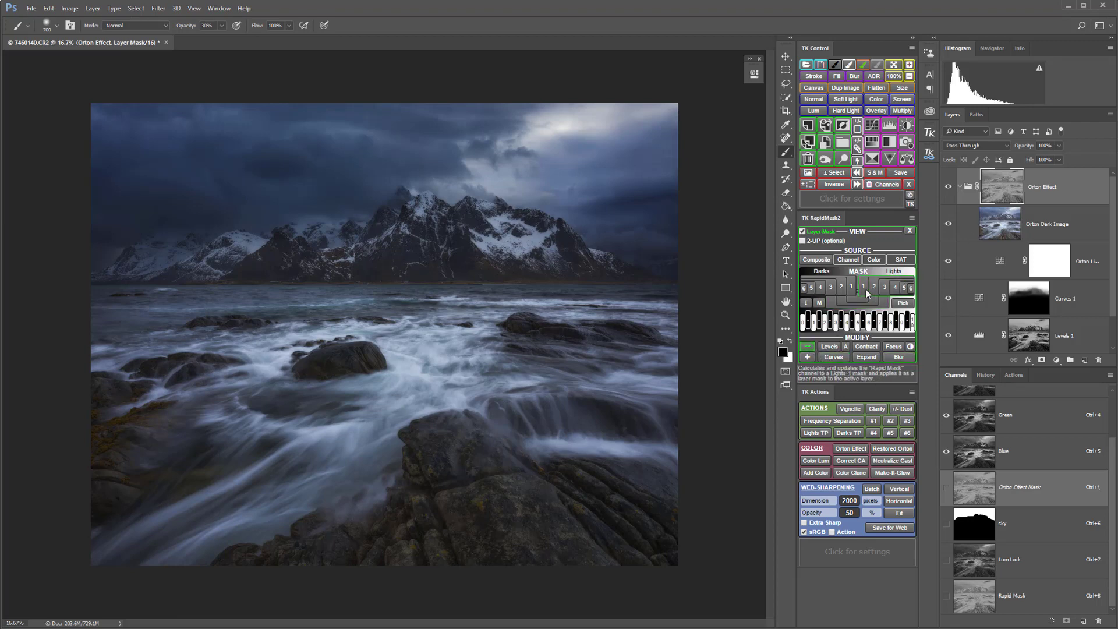
left_click(865, 288)
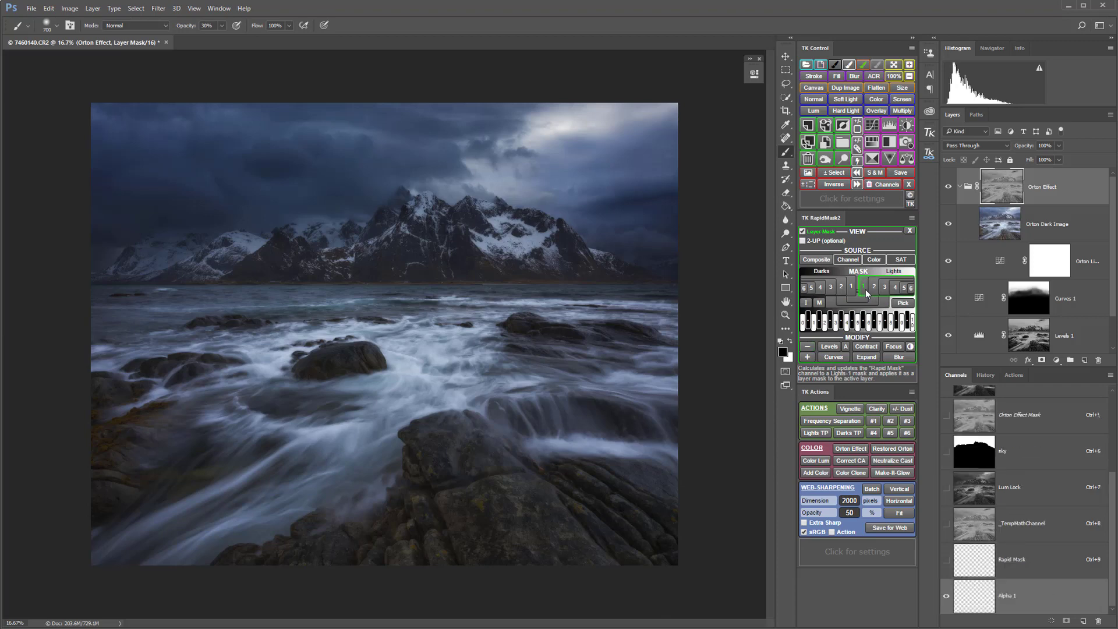
left_click(948, 186)
left_click(949, 187)
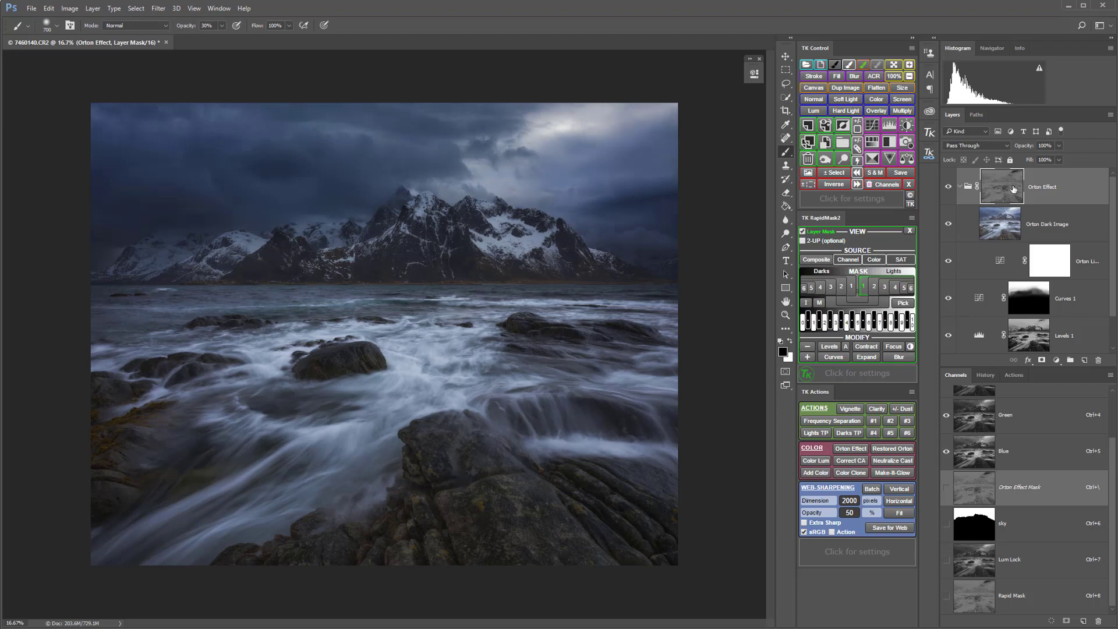
key("ctrl+backslash")
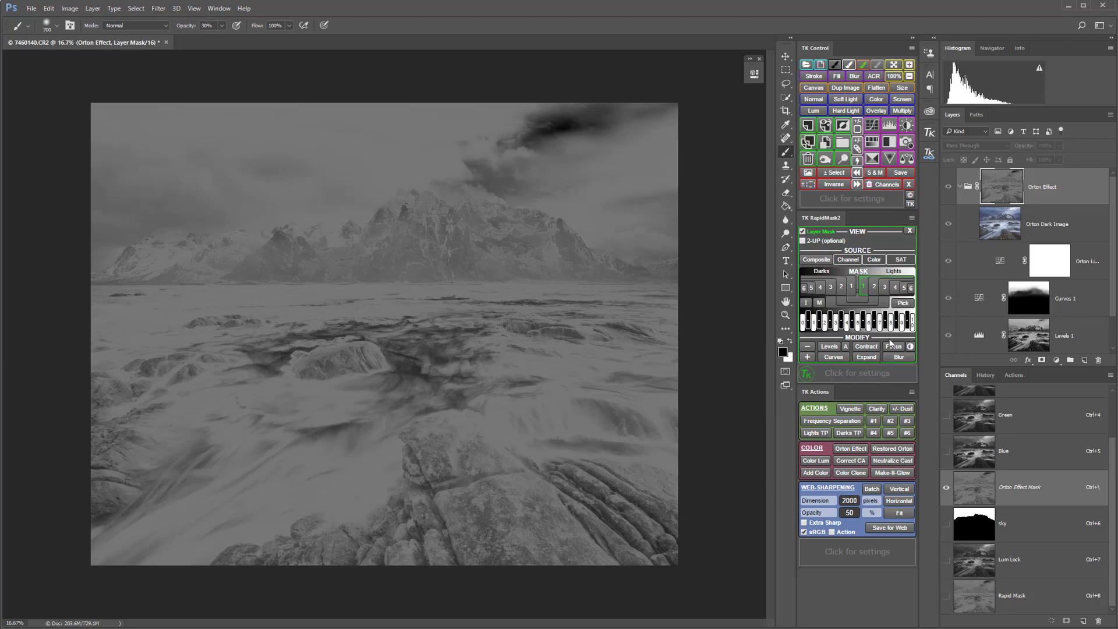
left_click(1006, 185)
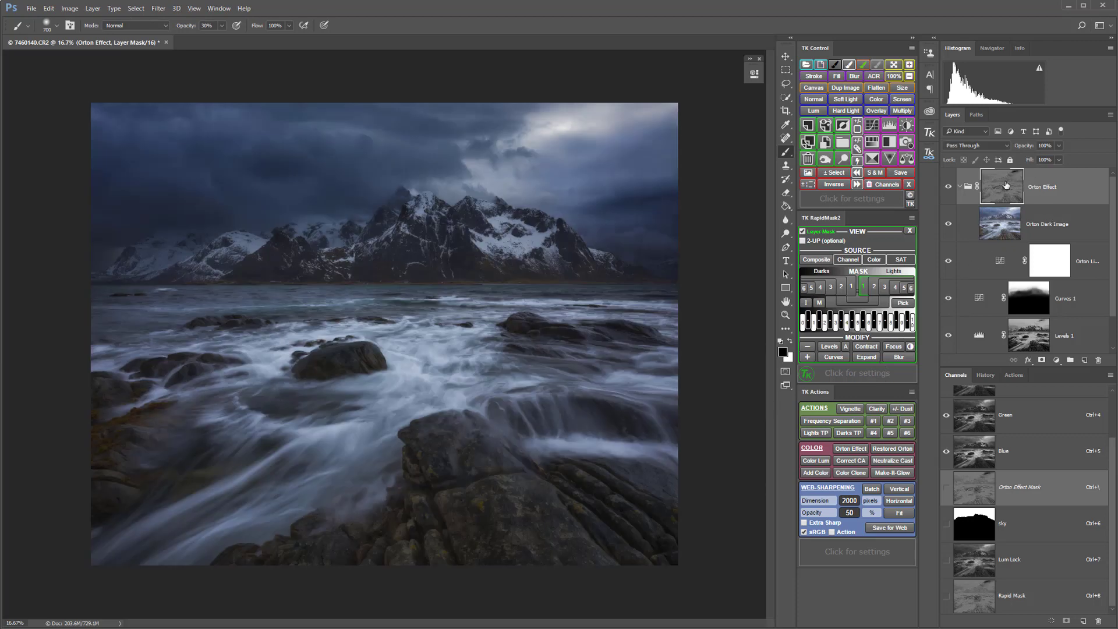
left_click(950, 186)
left_click(949, 186)
left_click(951, 187)
left_click(876, 409)
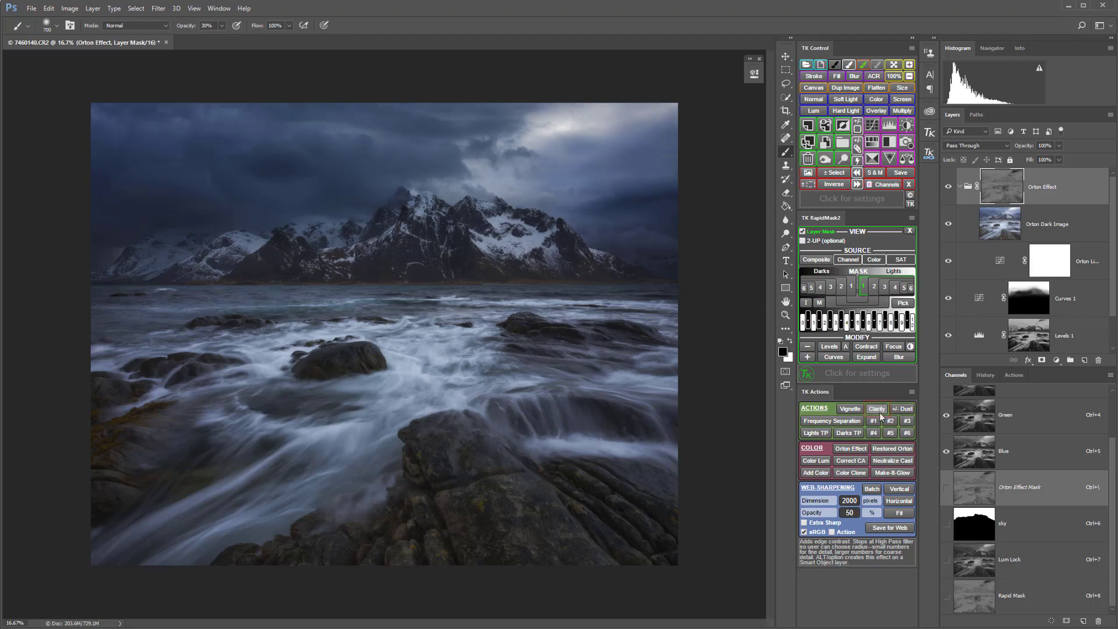